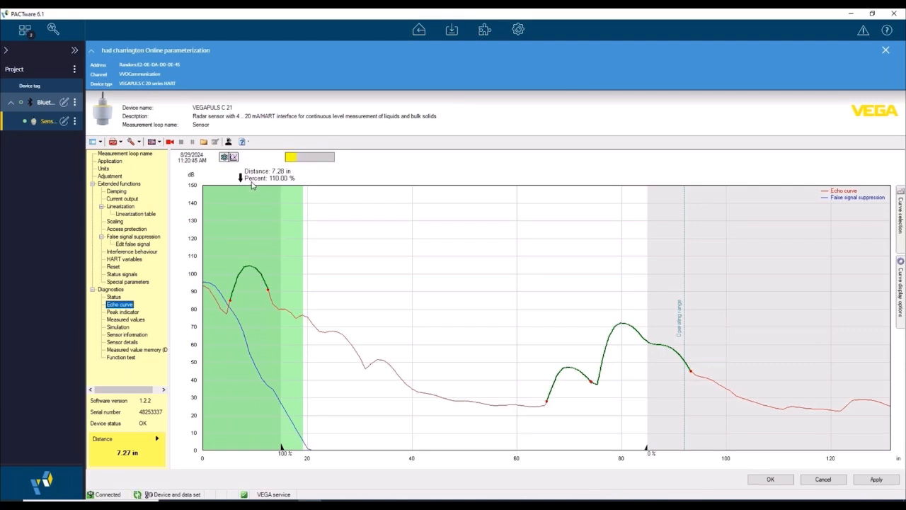
# Step: Create a new false signal suppression with a sounded distance to the medium of 78.39 in and execute it
pyautogui.click(145, 237)
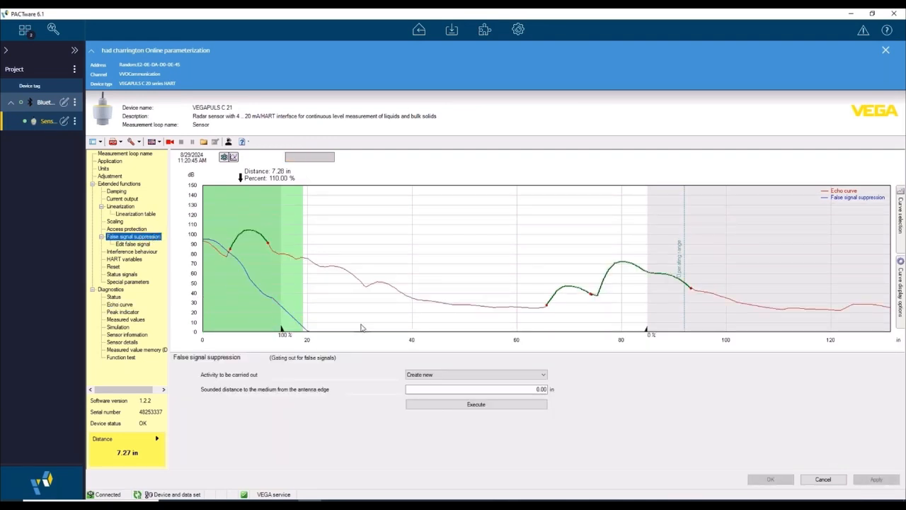
pyautogui.click(494, 379)
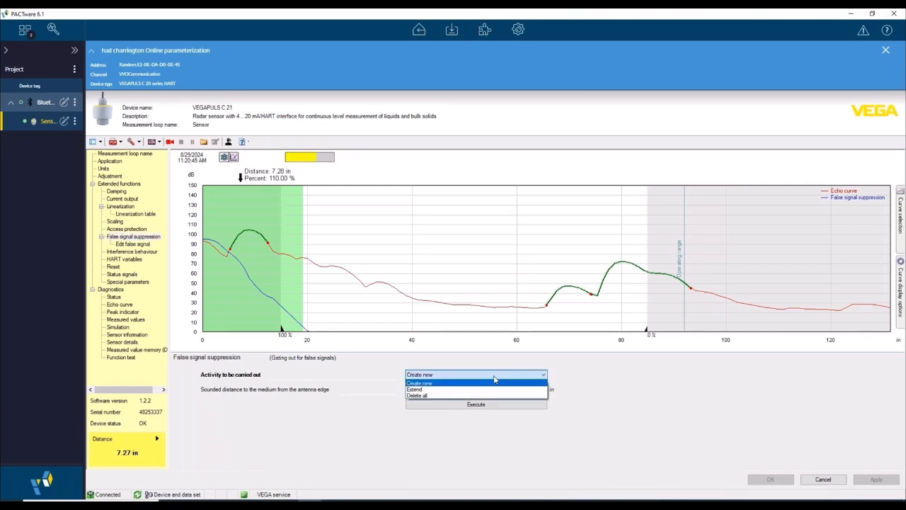
pyautogui.click(493, 379)
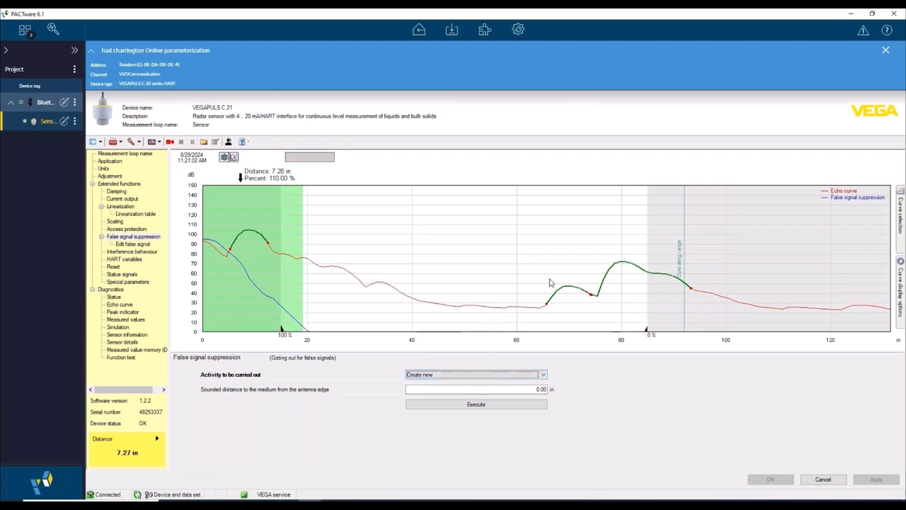
pyautogui.click(624, 285)
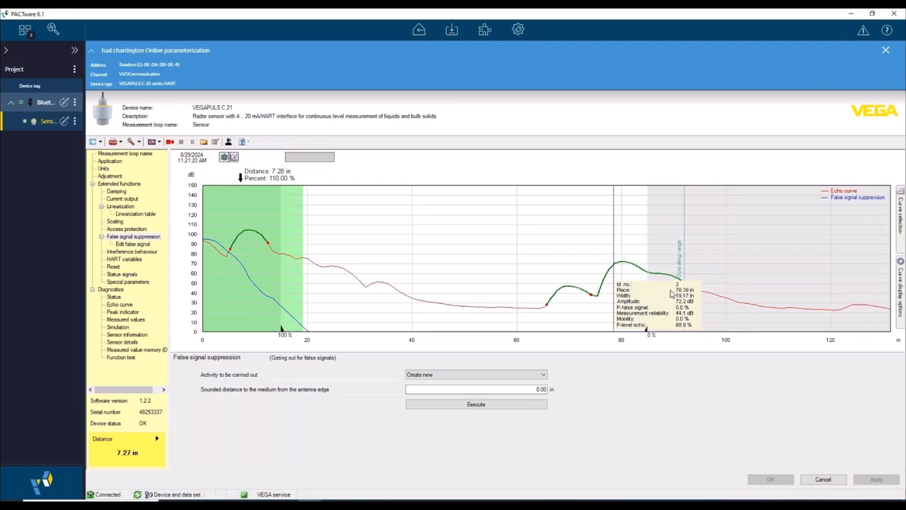
pyautogui.click(524, 389)
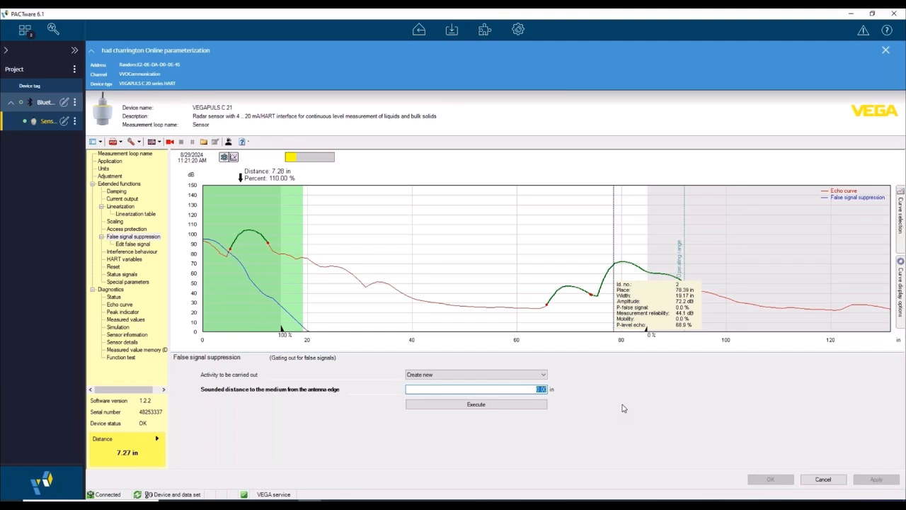
pyautogui.write('78.39')
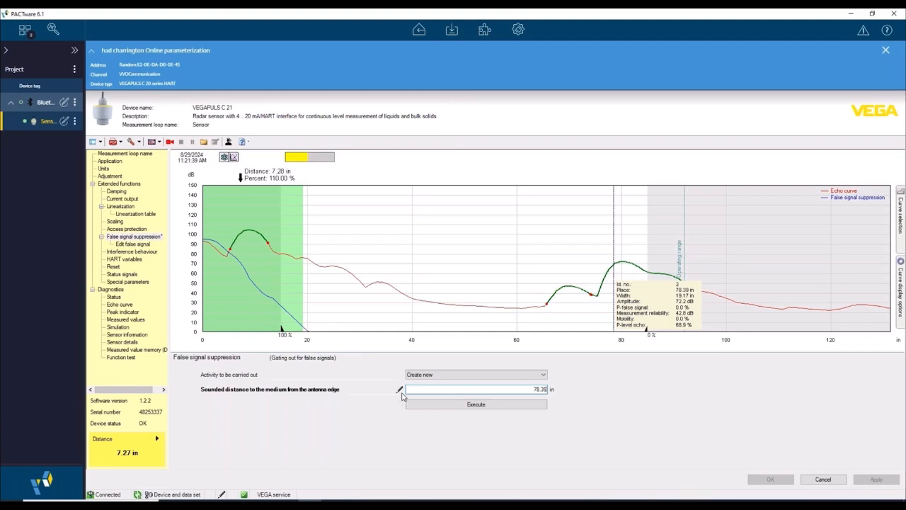
pyautogui.click(507, 409)
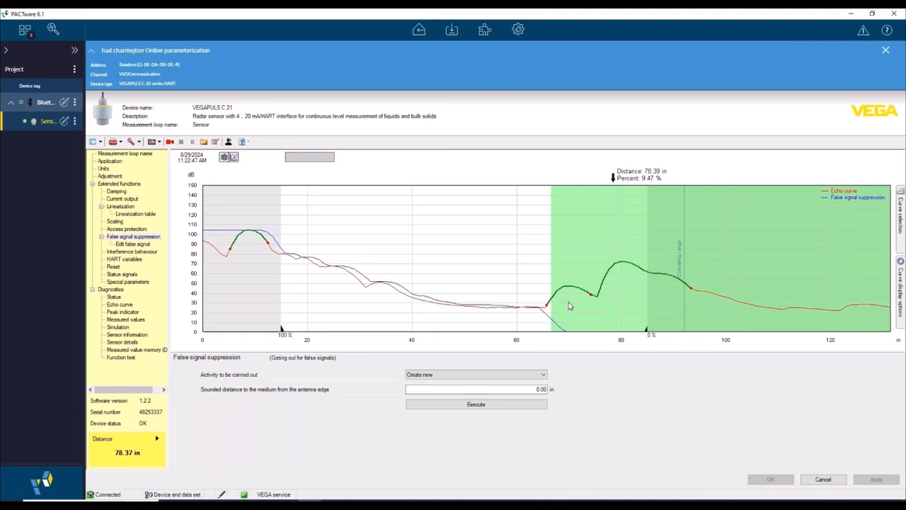
# Step: Add a manual false signal entry to the fault signal table from 0 to 10 in with an amplitude of 110 dB
pyautogui.click(134, 245)
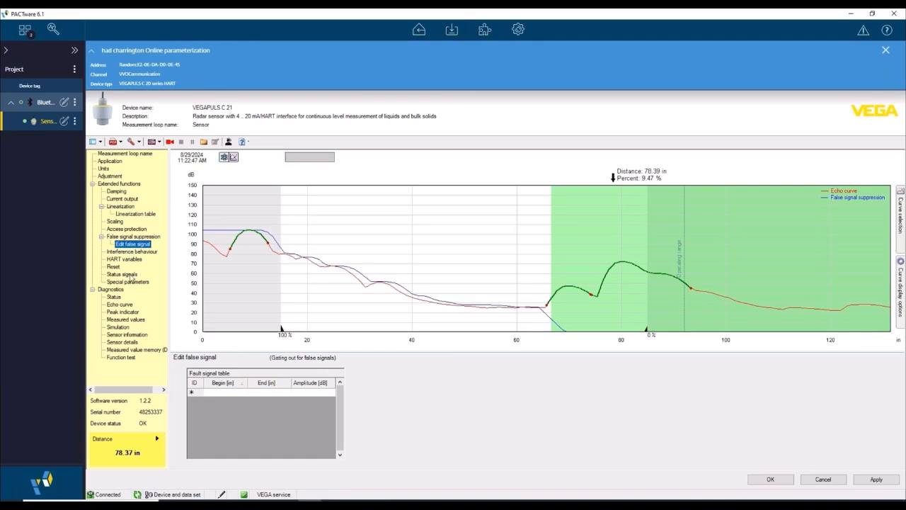
pyautogui.moveTo(210, 203); pyautogui.dragTo(316, 283)
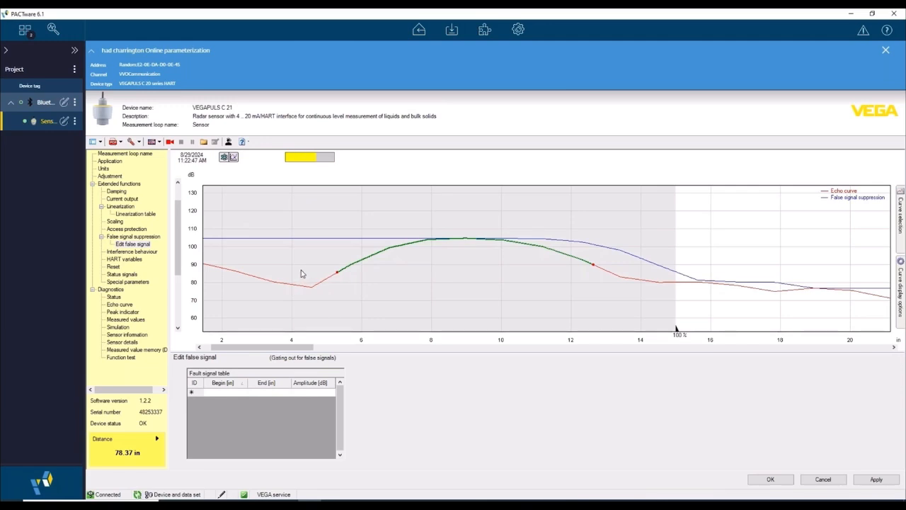
pyautogui.click(238, 393)
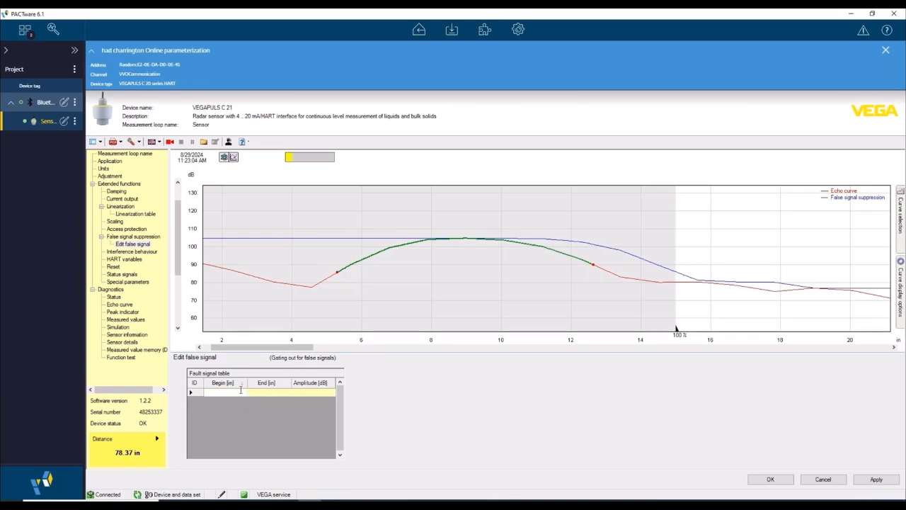
pyautogui.write('0')
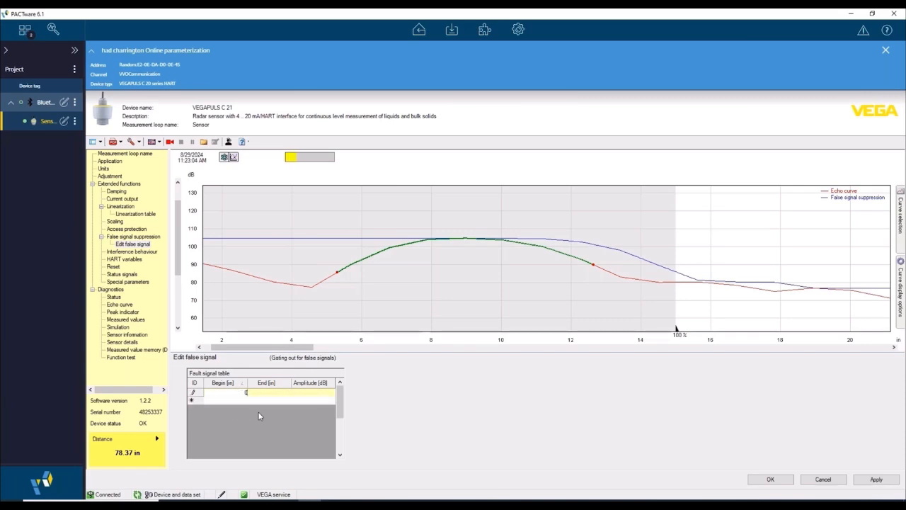
pyautogui.click(286, 391)
pyautogui.write('10')
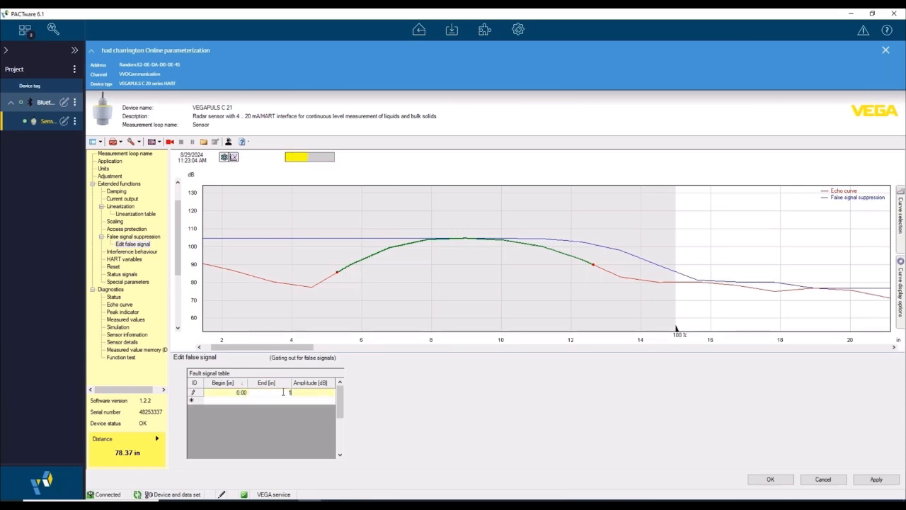
pyautogui.click(324, 396)
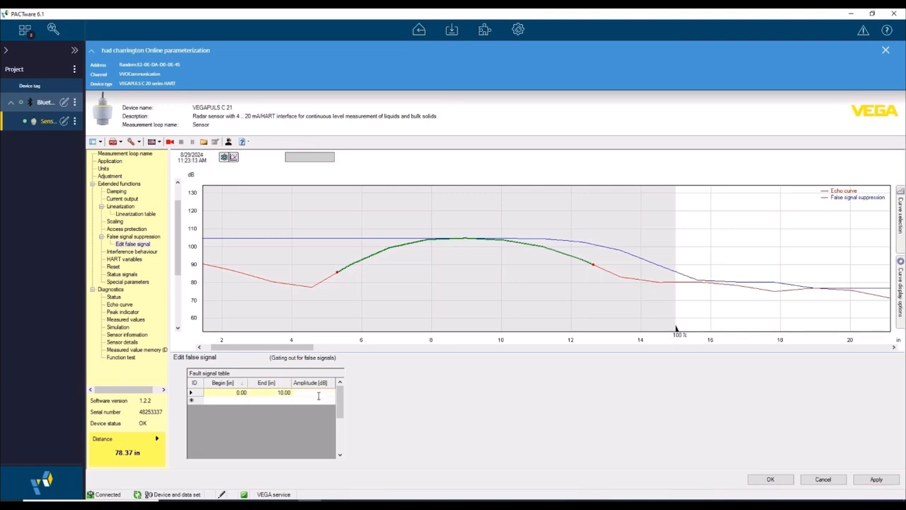
pyautogui.write('1100')
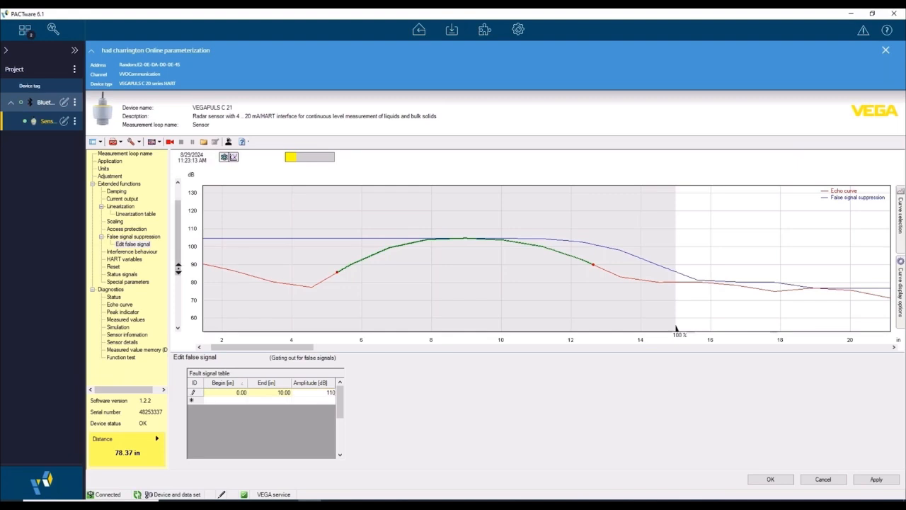
pyautogui.click(238, 400)
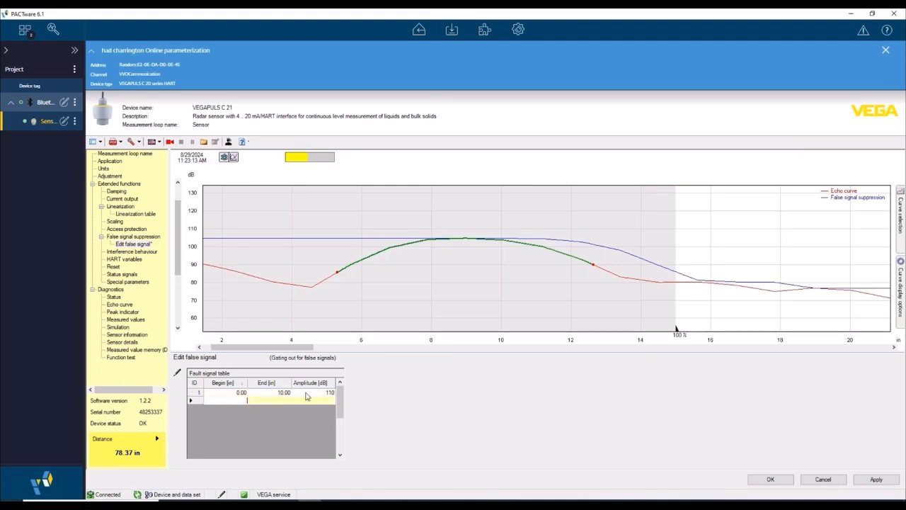
# Step: Add a second fault signal table entry covering the small echo from 70 to 74 in with an amplitude of 50 dB
pyautogui.click(233, 156)
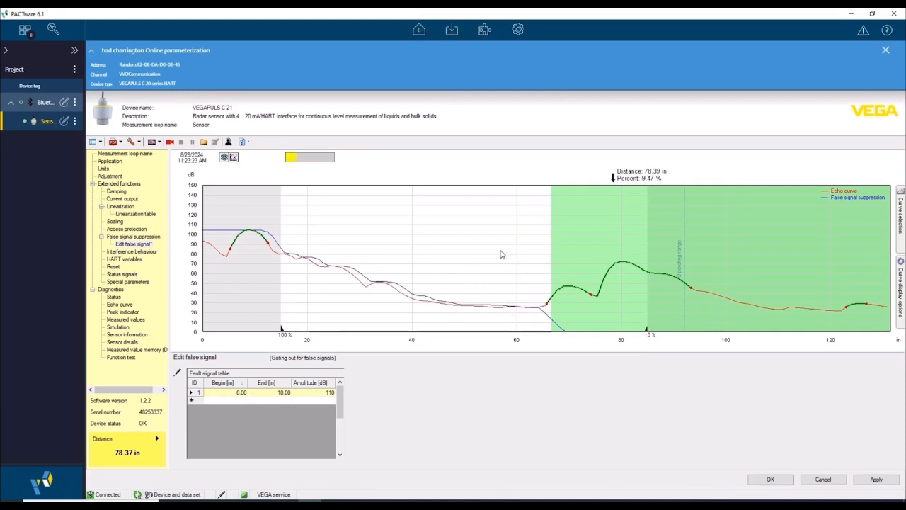
pyautogui.moveTo(498, 255); pyautogui.dragTo(608, 321)
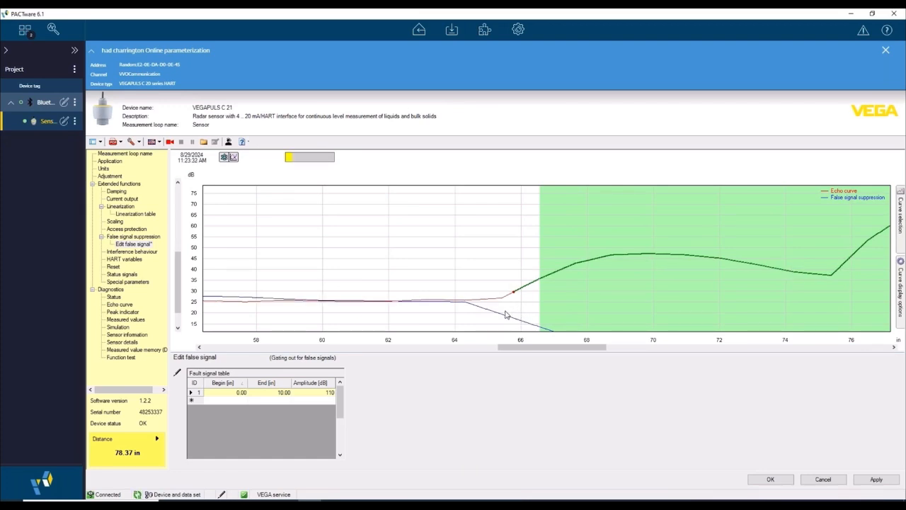
pyautogui.click(241, 401)
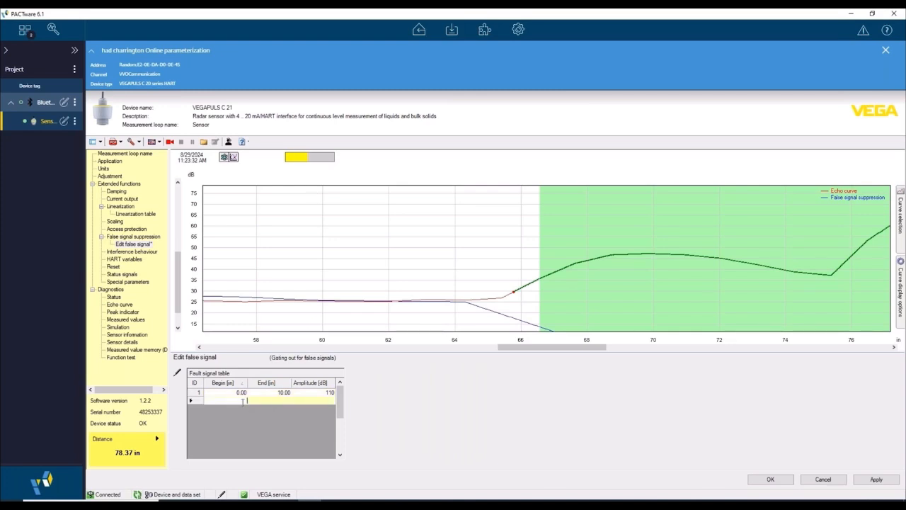
pyautogui.write('7')
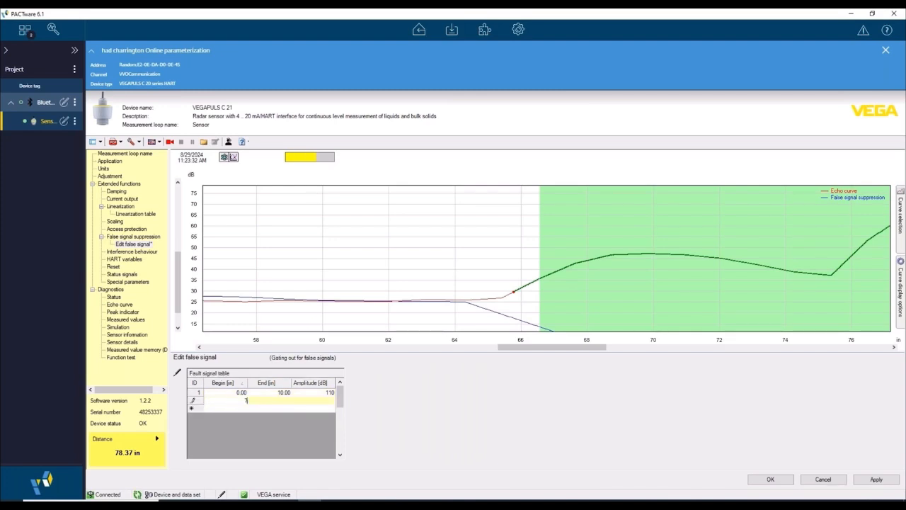
pyautogui.write('0')
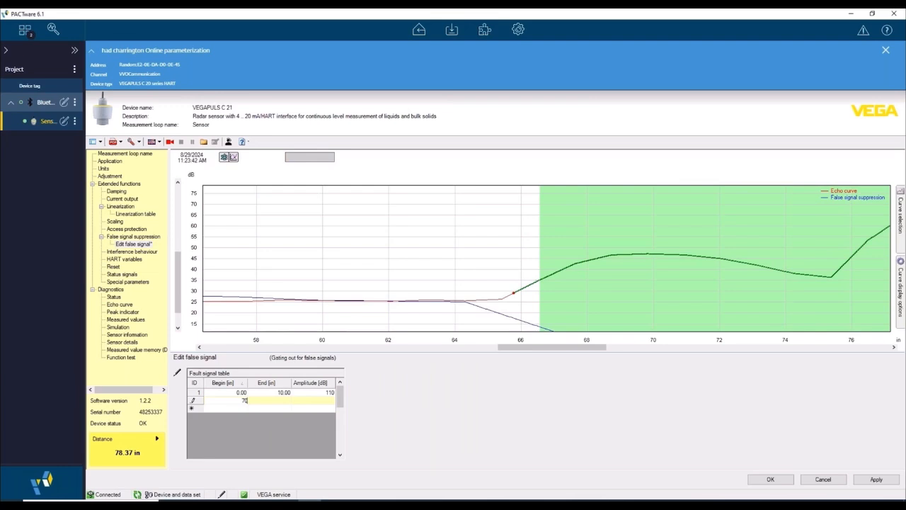
pyautogui.click(287, 403)
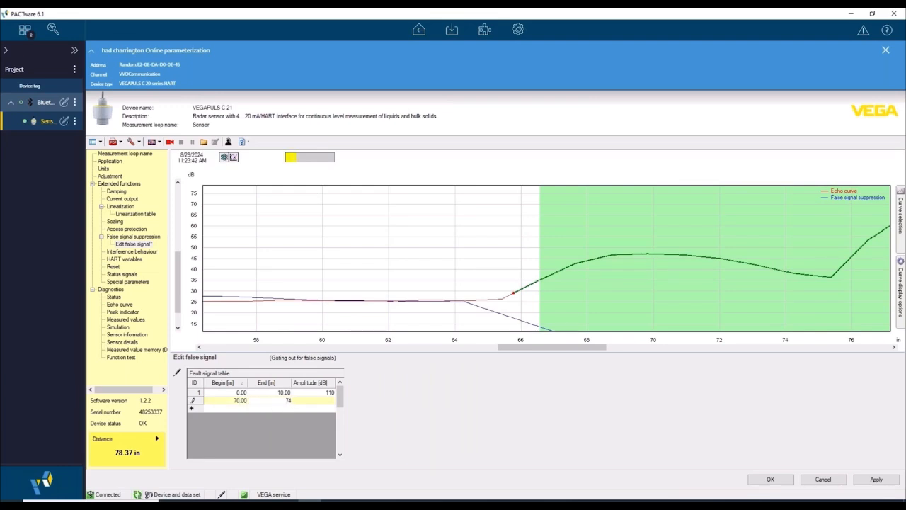
pyautogui.write('74')
pyautogui.click(318, 401)
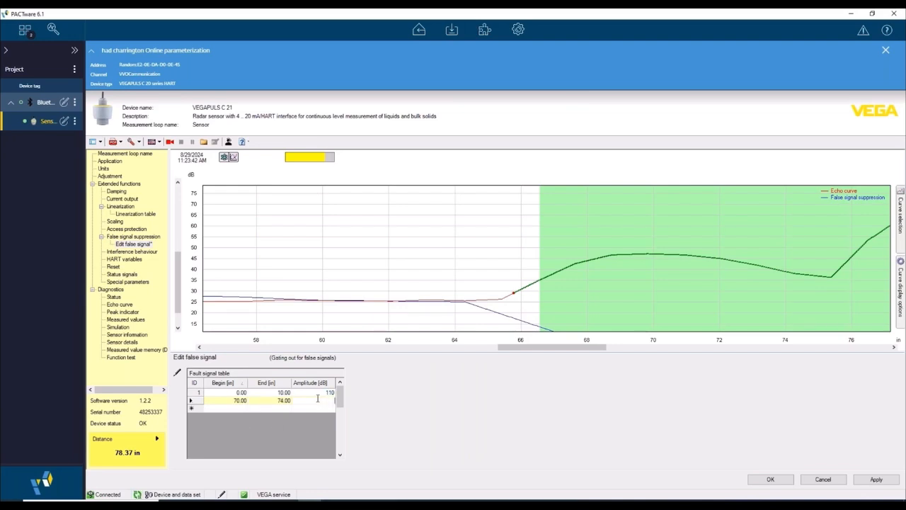
pyautogui.write('50')
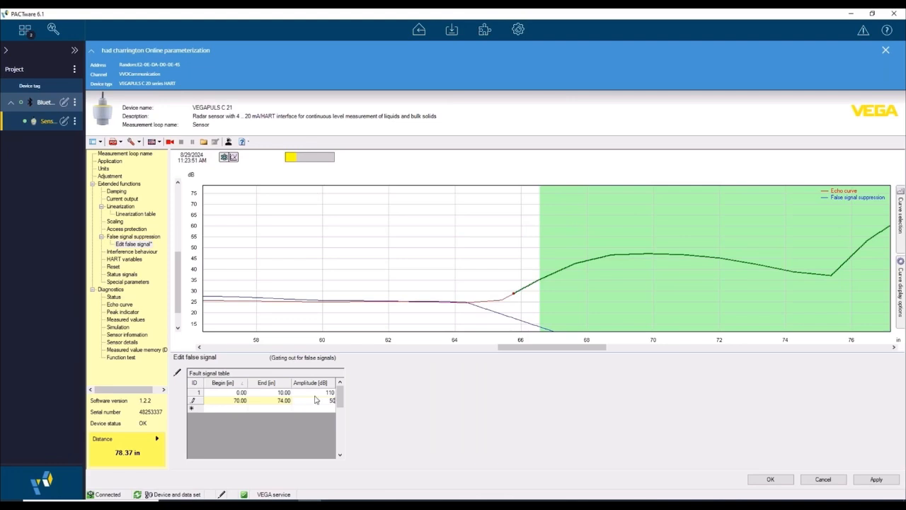
# Step: Add a third fault signal table entry from 95 to 150 in with an amplitude of 100 dB
pyautogui.click(239, 409)
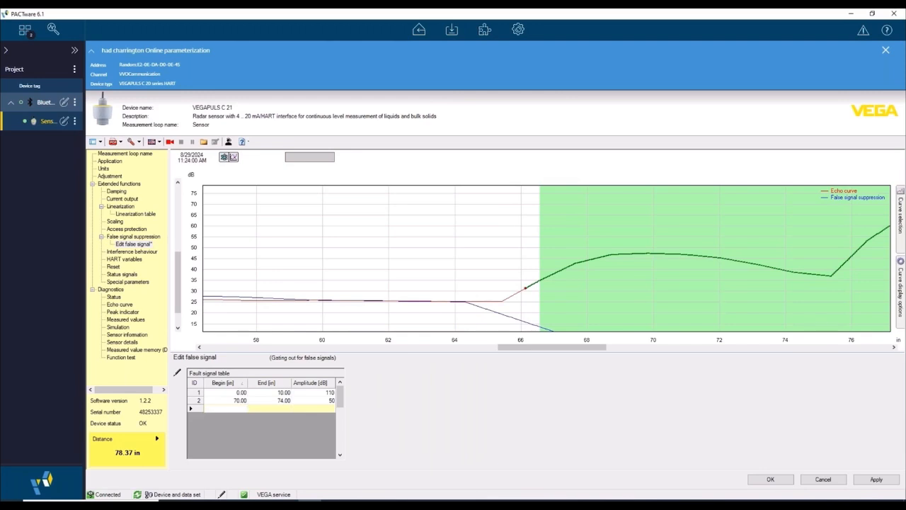
pyautogui.write('55')
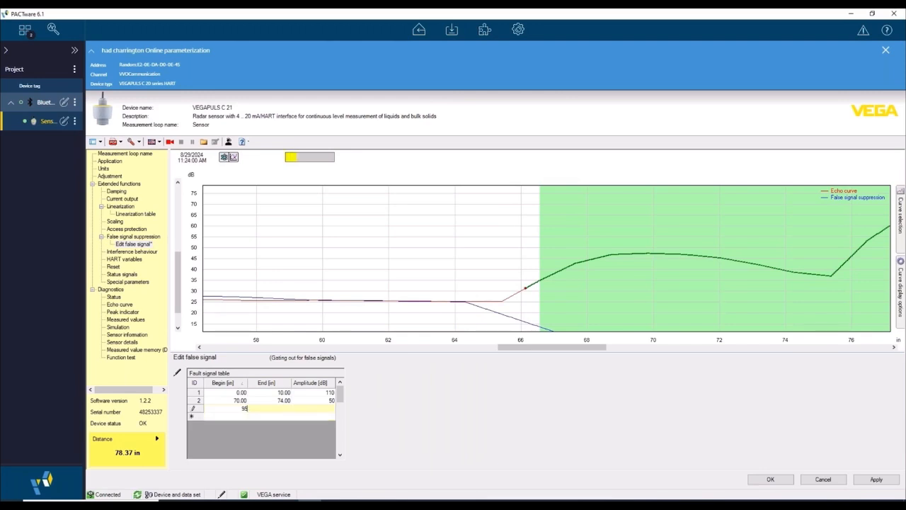
pyautogui.click(284, 409)
pyautogui.write('1')
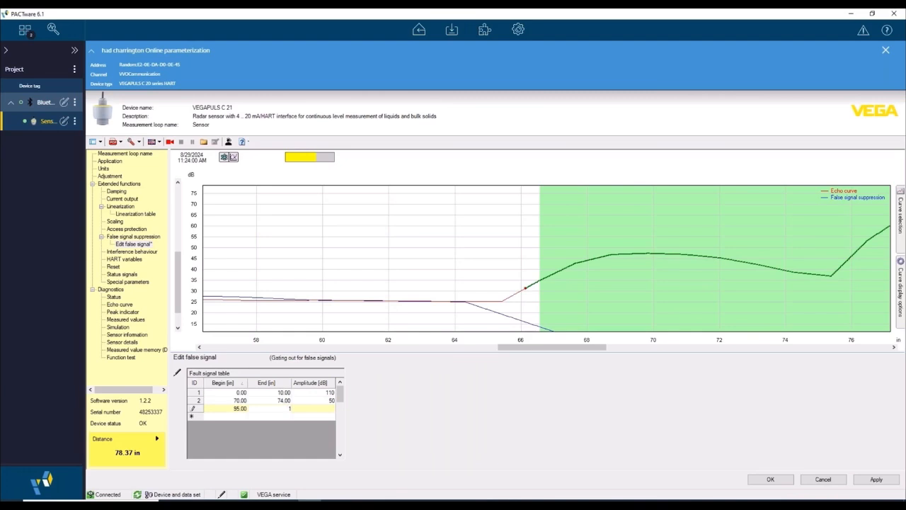
pyautogui.write('50')
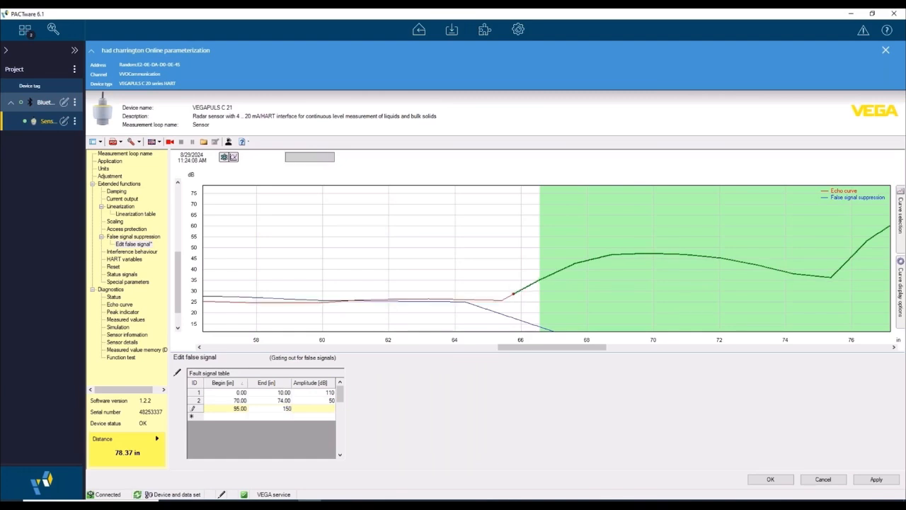
pyautogui.click(328, 408)
pyautogui.write('100')
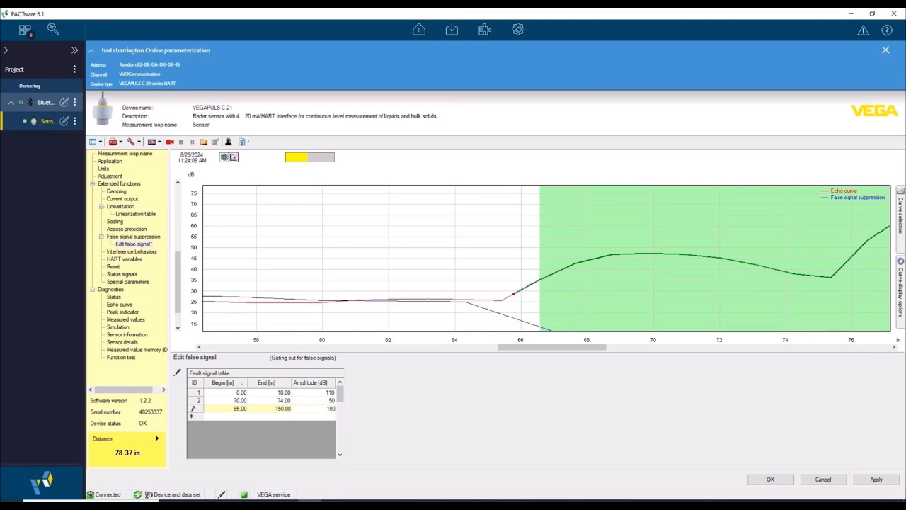
# Step: Examine the echo and false signal suppression curves near the antenna and around the echoes between about 60 and 90 in
pyautogui.click(233, 159)
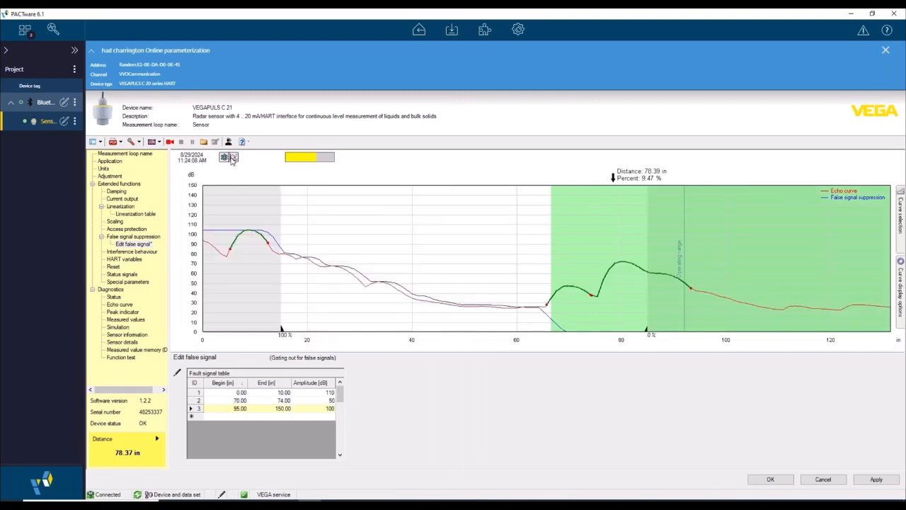
pyautogui.moveTo(225, 249); pyautogui.dragTo(300, 275)
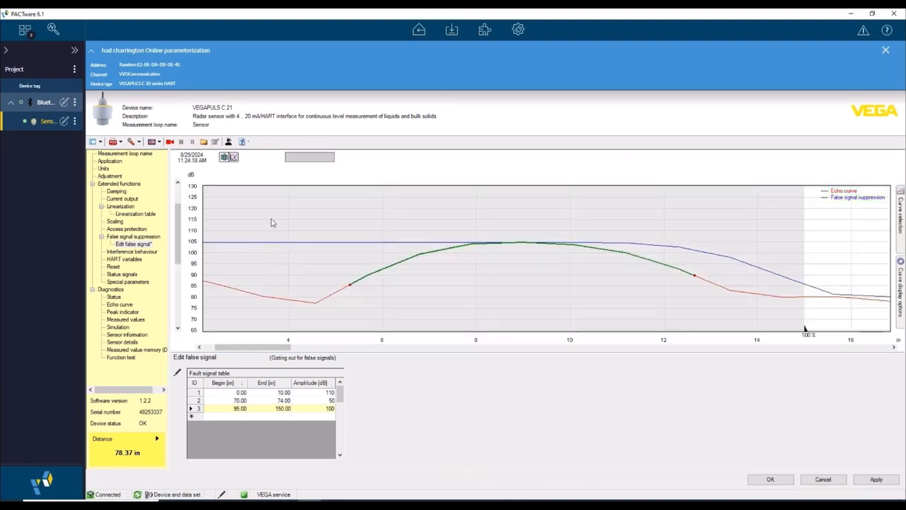
pyautogui.click(233, 159)
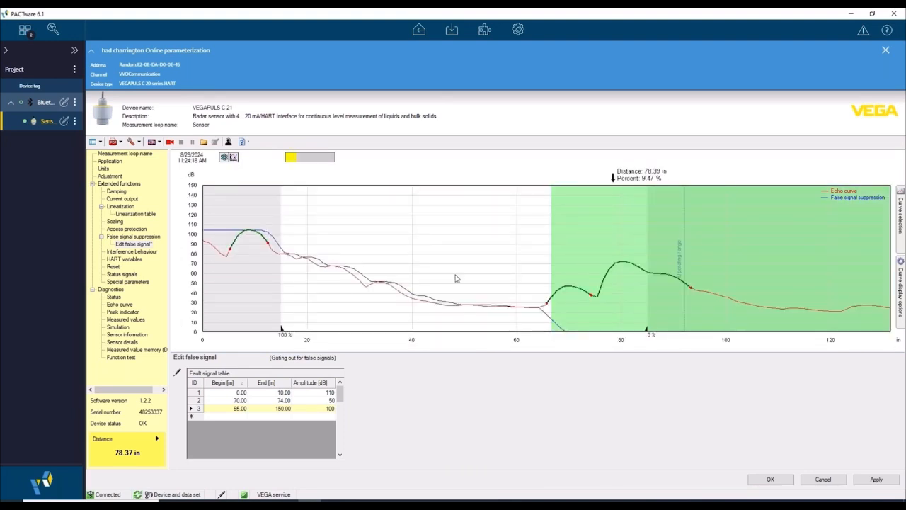
pyautogui.moveTo(529, 265); pyautogui.dragTo(510, 283)
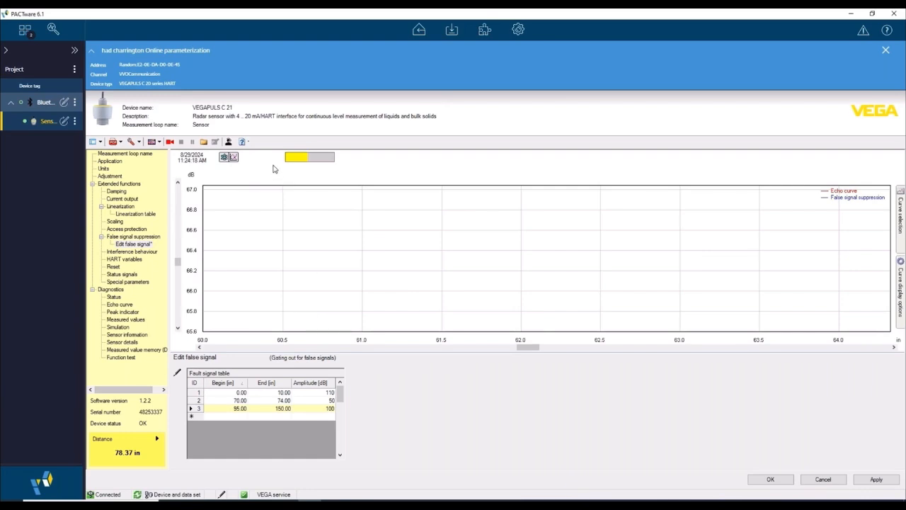
pyautogui.click(232, 159)
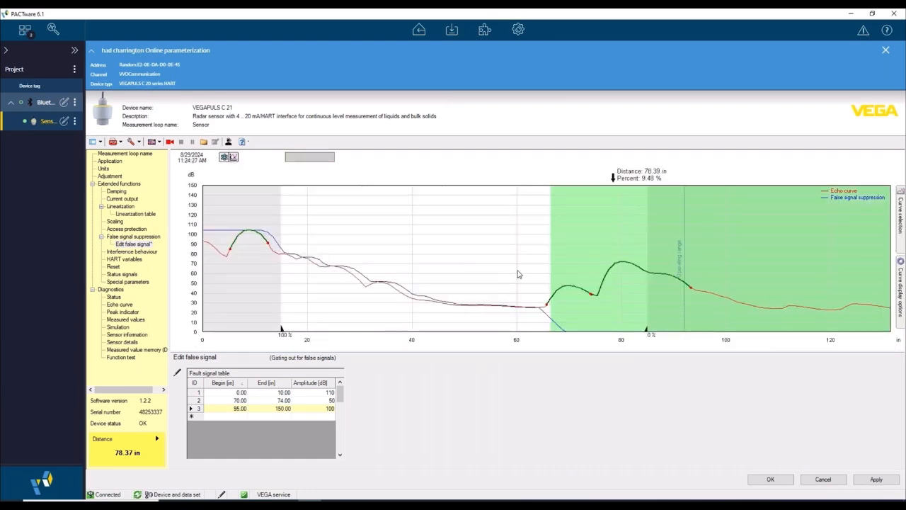
pyautogui.moveTo(518, 271); pyautogui.dragTo(600, 324)
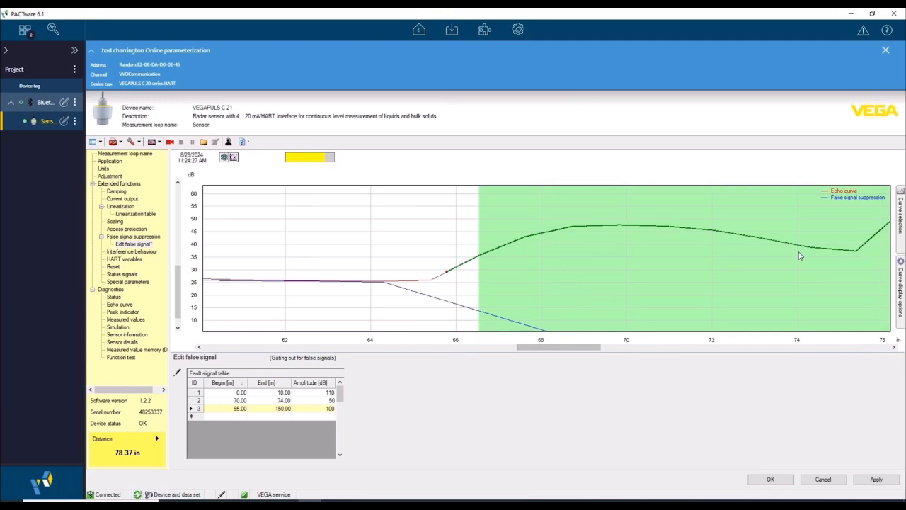
pyautogui.click(233, 157)
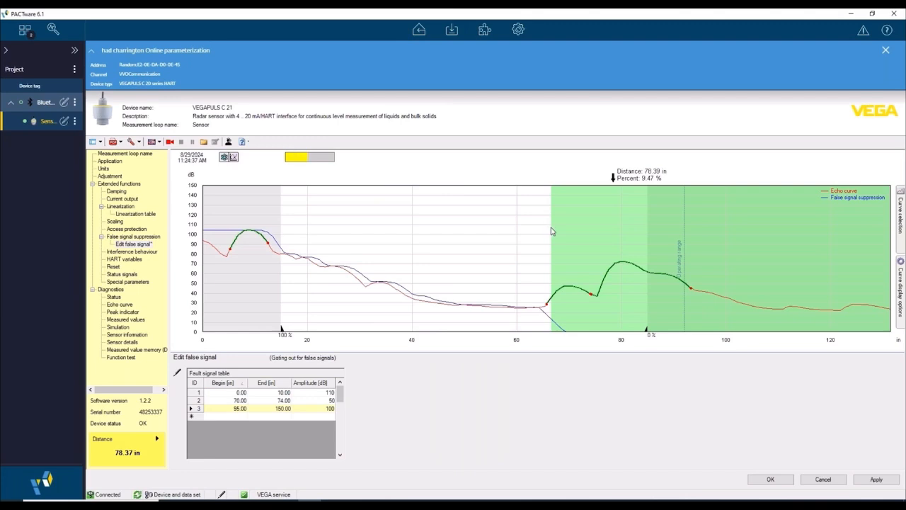
pyautogui.moveTo(550, 227); pyautogui.dragTo(669, 305)
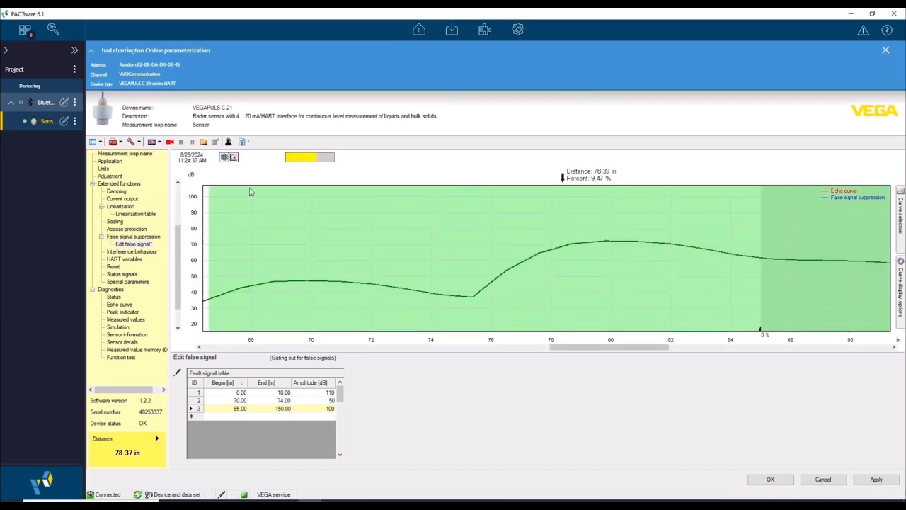
pyautogui.click(233, 157)
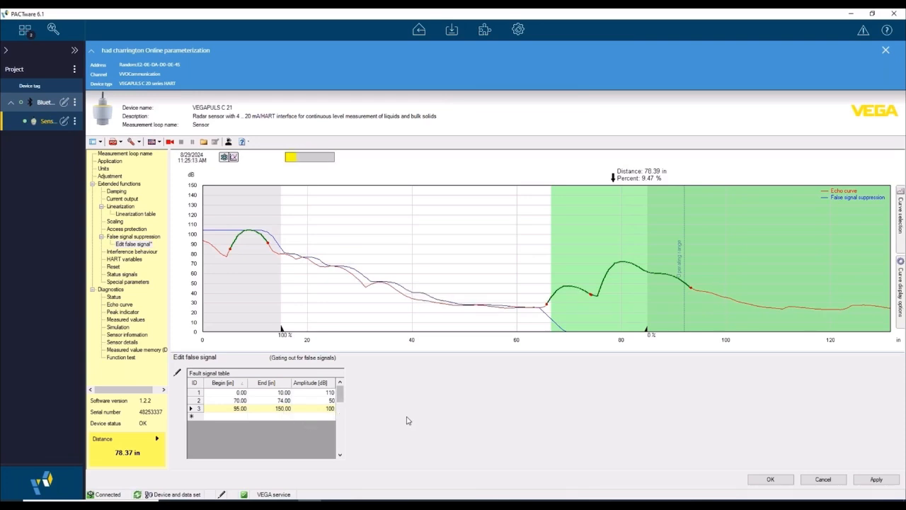
# Step: Apply the edited fault signal table to the sensor
pyautogui.click(875, 480)
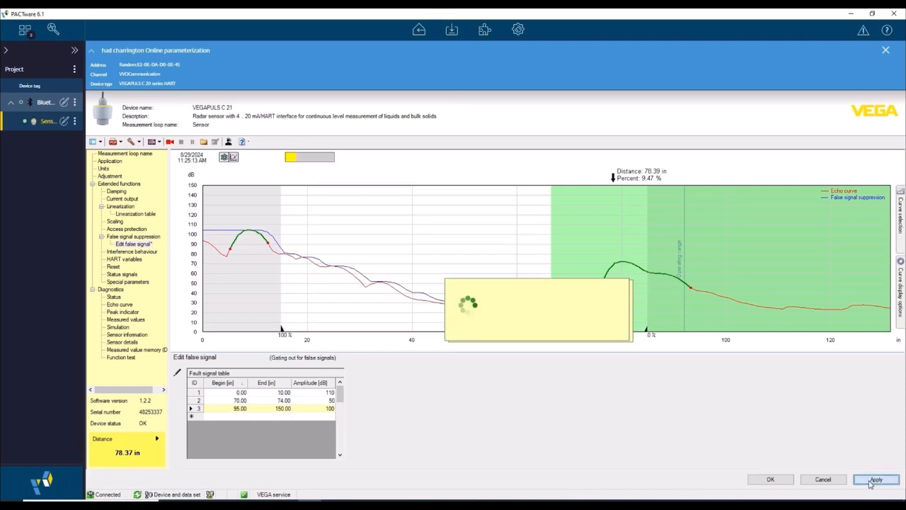